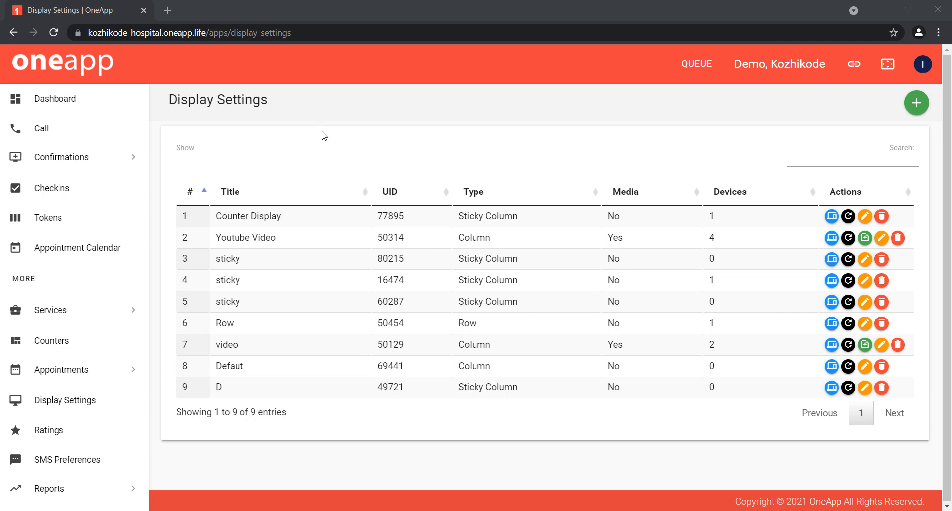
Step: Start creating a new display and title it 'Screen @ Doctor waiting area'
scroll(120, 313, down, 6)
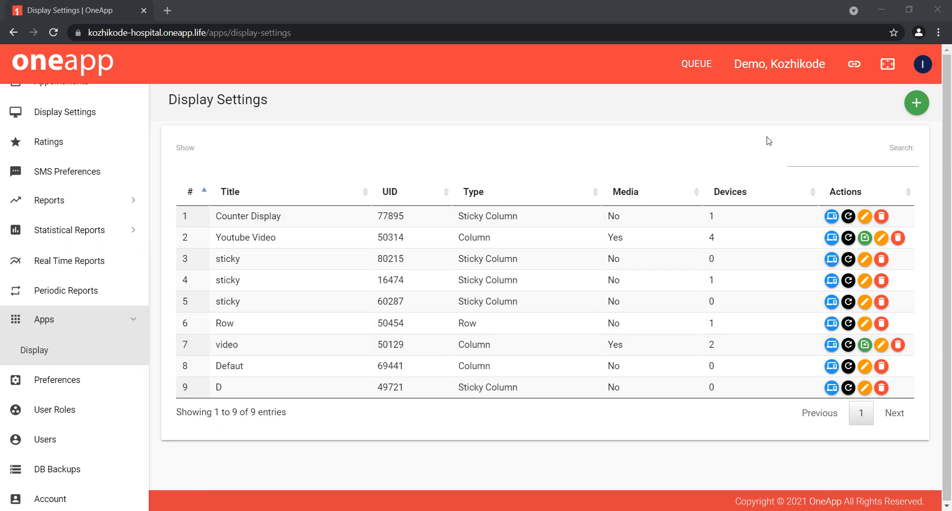
click(916, 107)
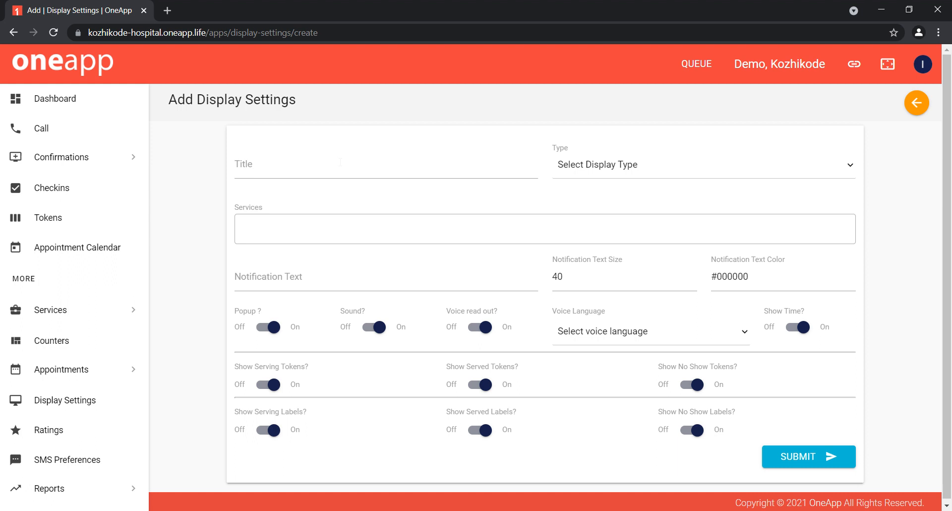
click(340, 161)
text(S)
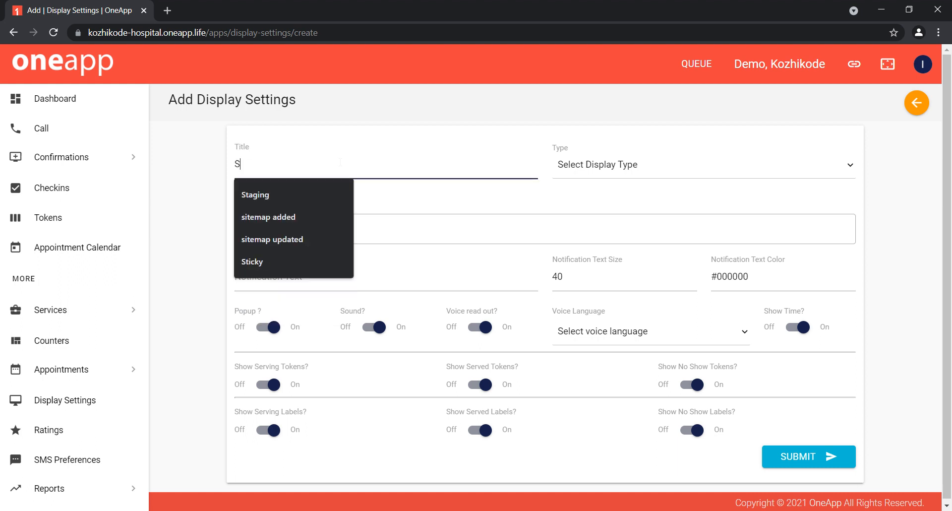
text(creen)
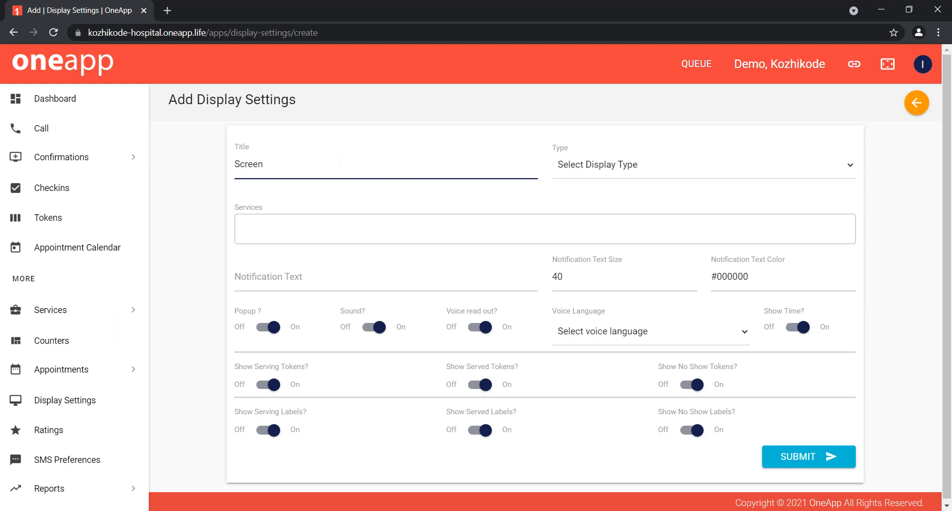
text( @ Doctor waiting area)
Step: Set the display type to Column
click(612, 170)
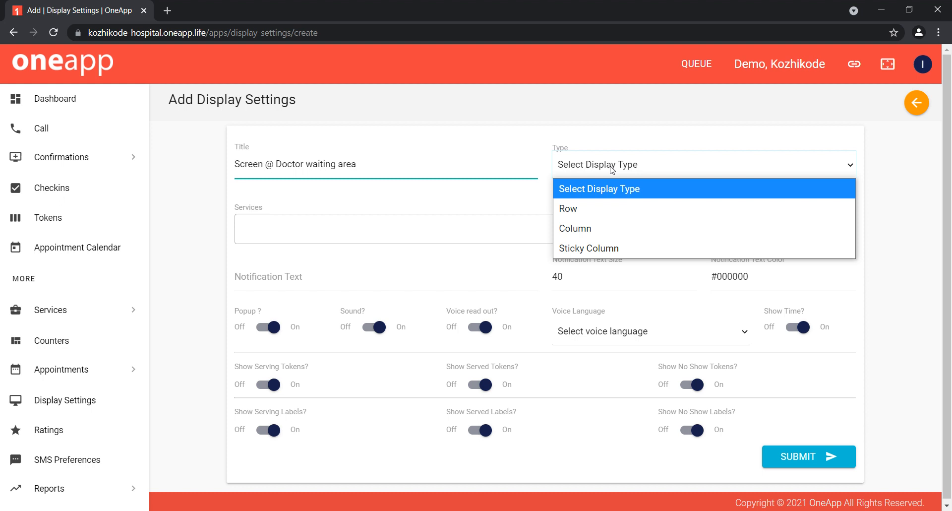
click(686, 137)
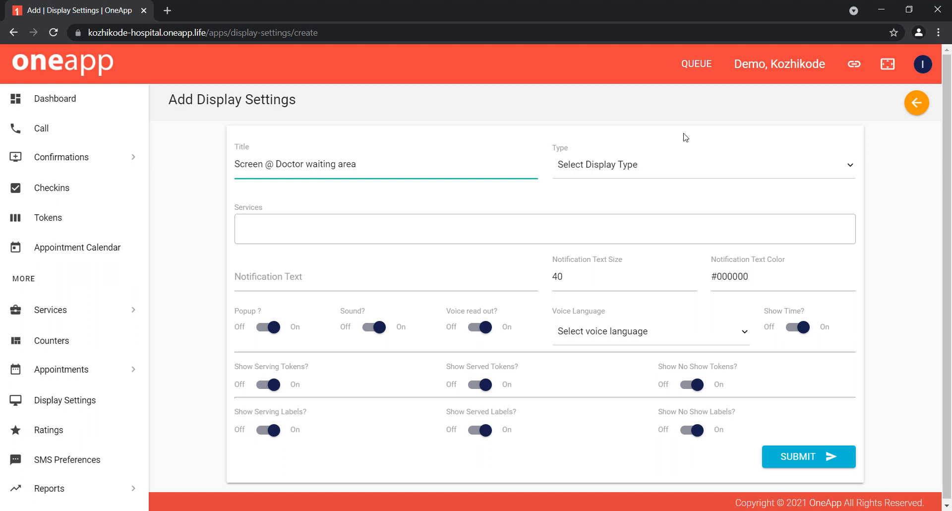
click(675, 161)
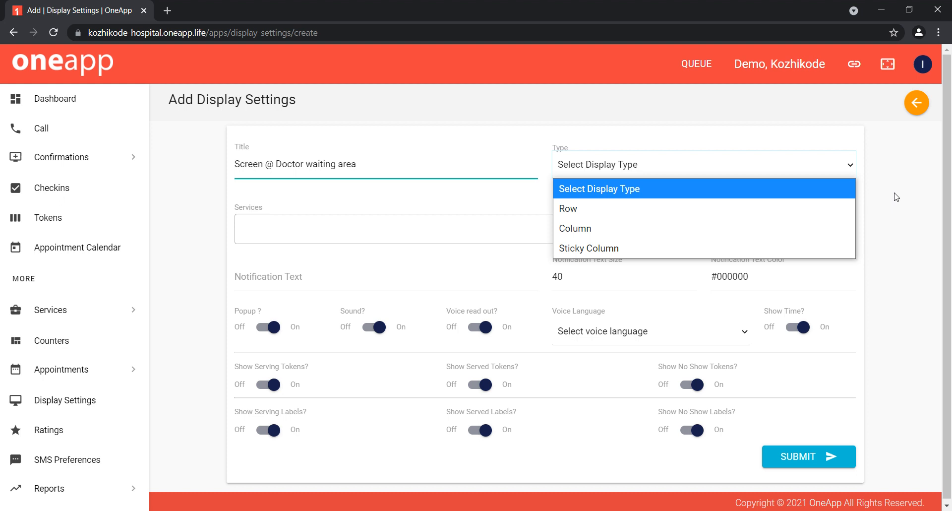
click(815, 227)
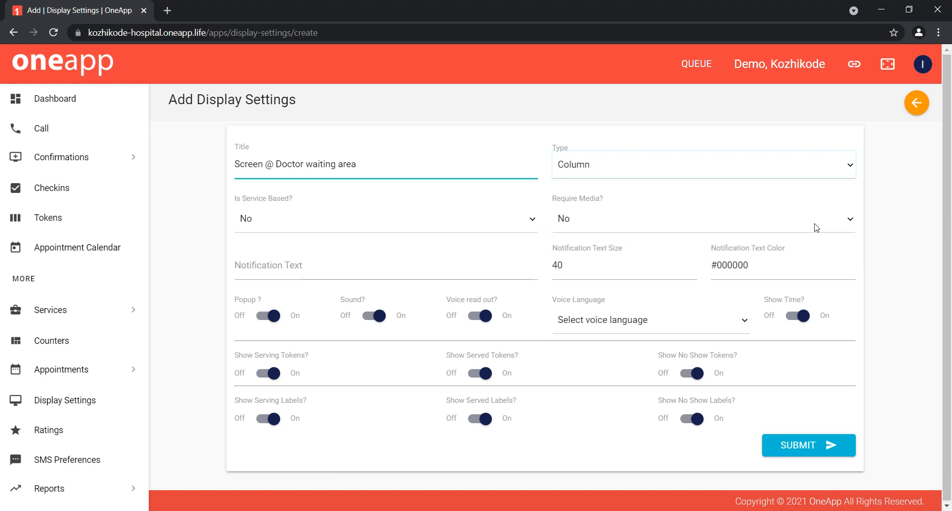
Step: Set Is Service Based to Yes
click(261, 230)
click(216, 216)
click(285, 225)
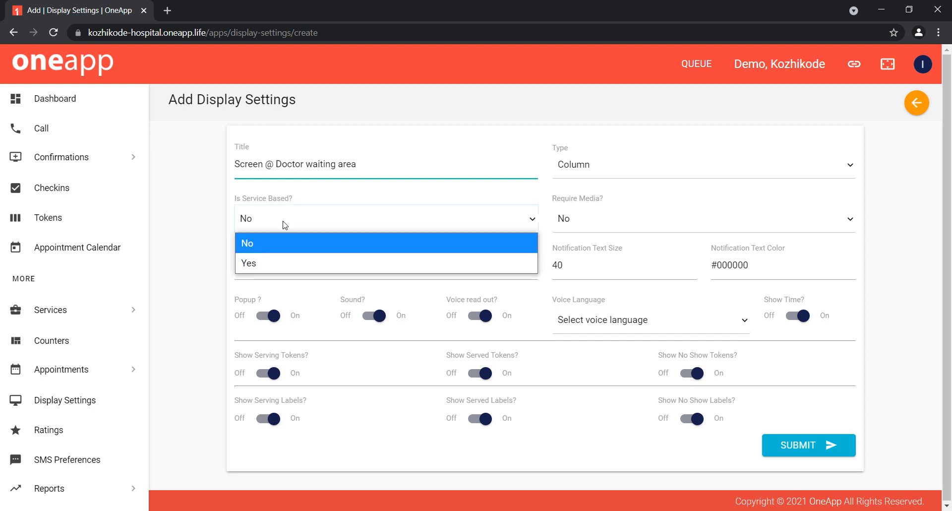
click(265, 266)
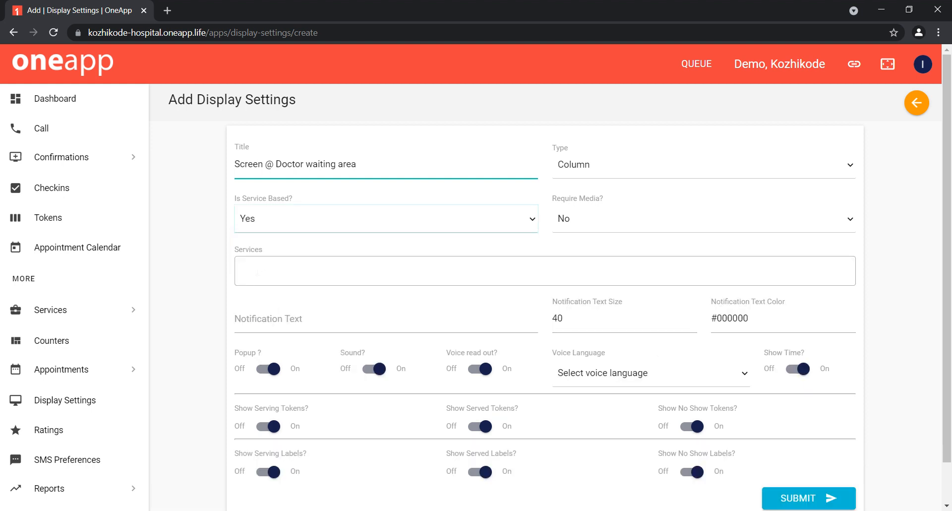
Step: Add the services Day care, Dr Juliet and Dr Menon to the display
click(257, 272)
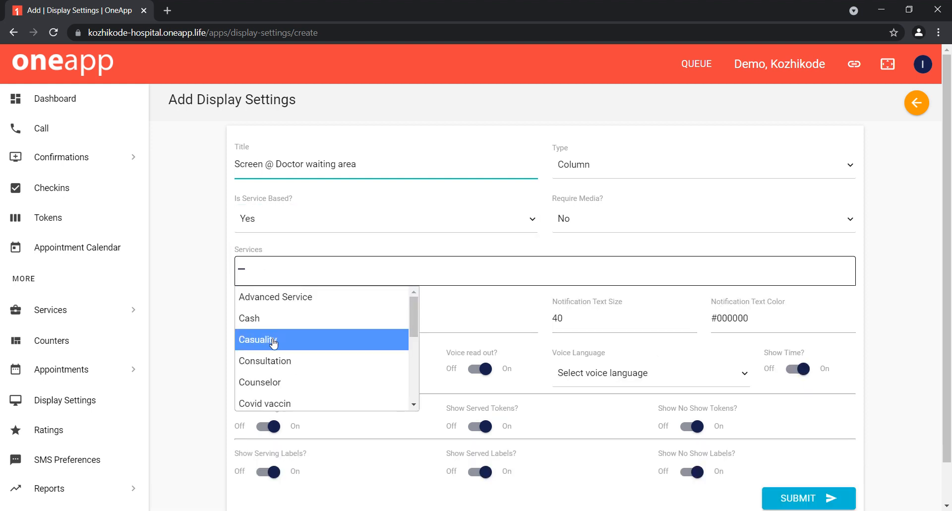
scroll(272, 345, down, 3)
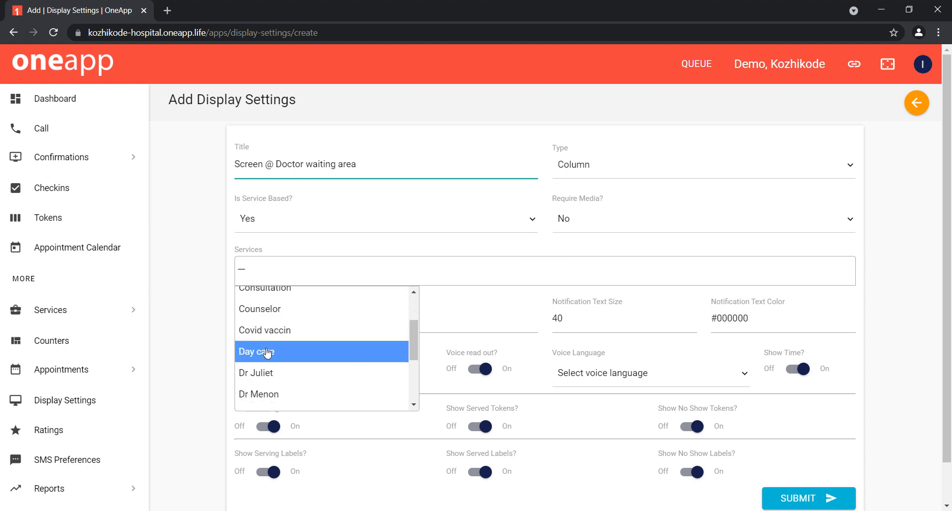
click(268, 352)
click(348, 270)
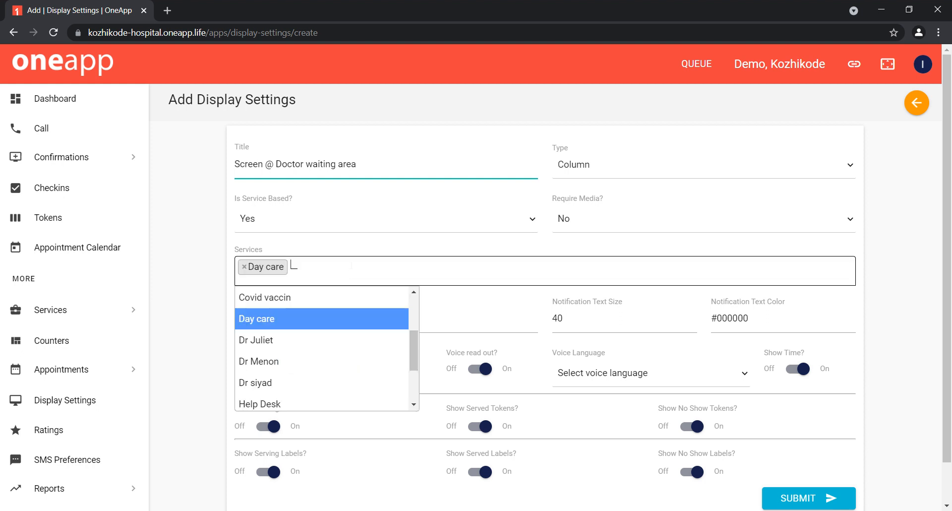
click(297, 339)
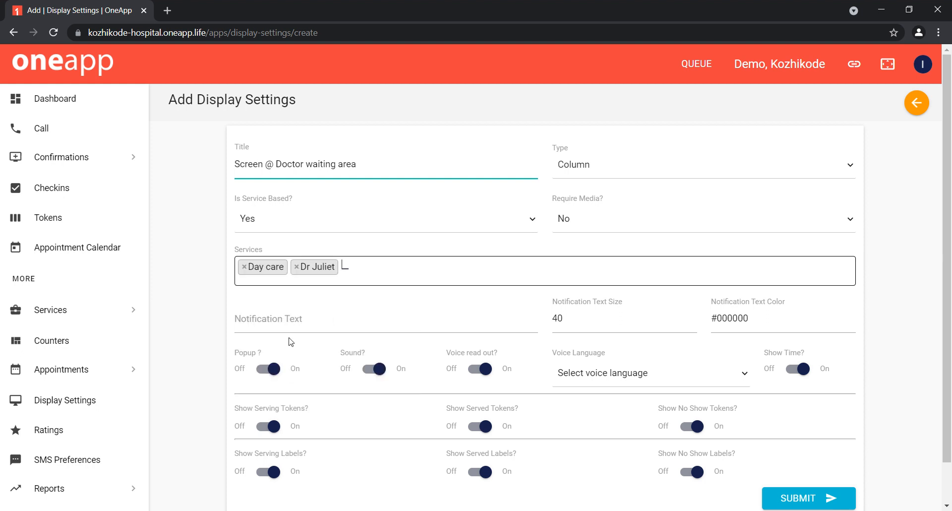
click(404, 274)
click(335, 349)
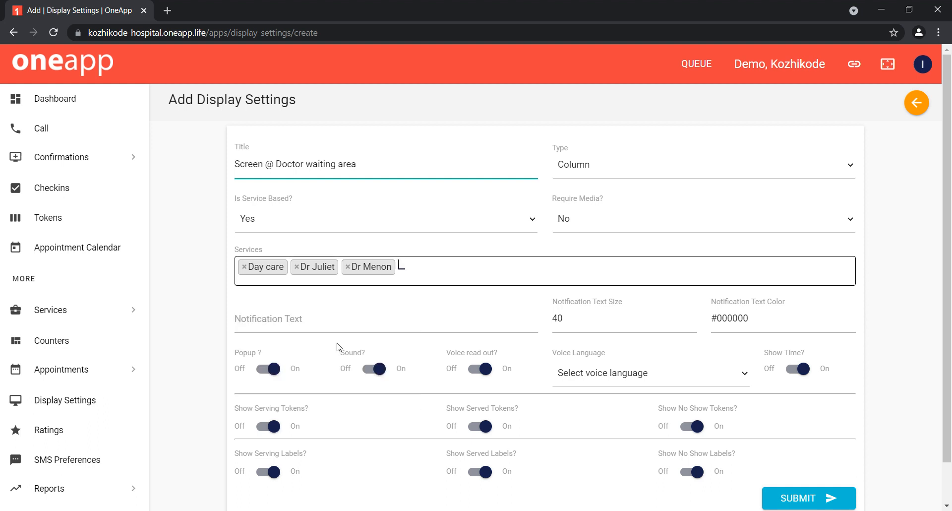
click(615, 252)
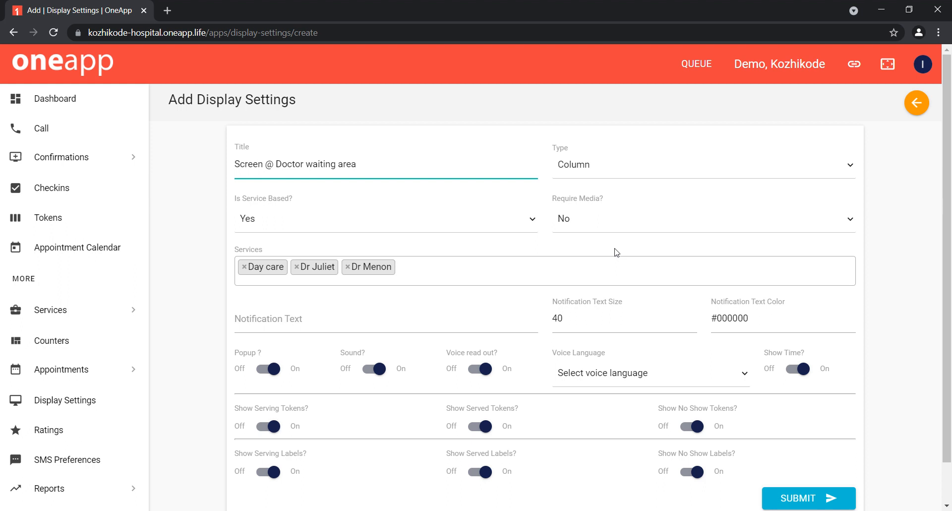
Step: Set Require Media to Yes and the media volume to 11
click(610, 219)
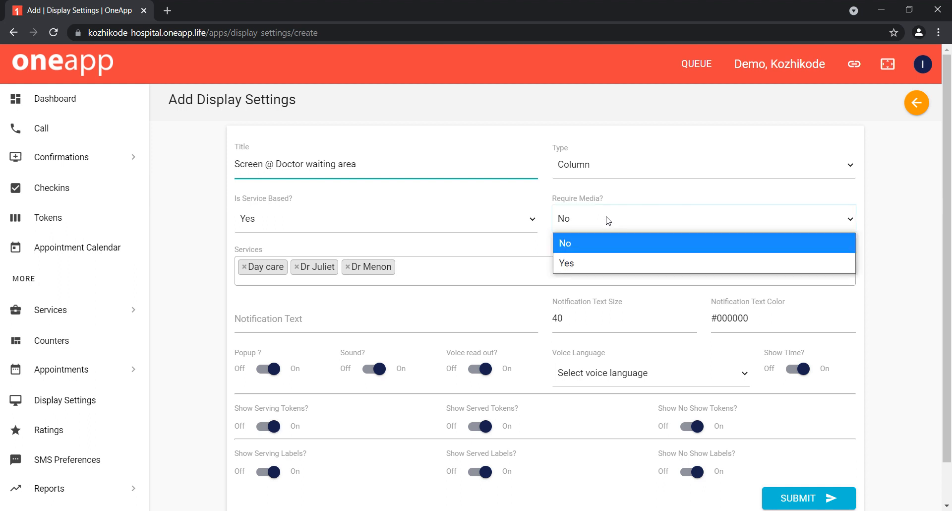
click(597, 266)
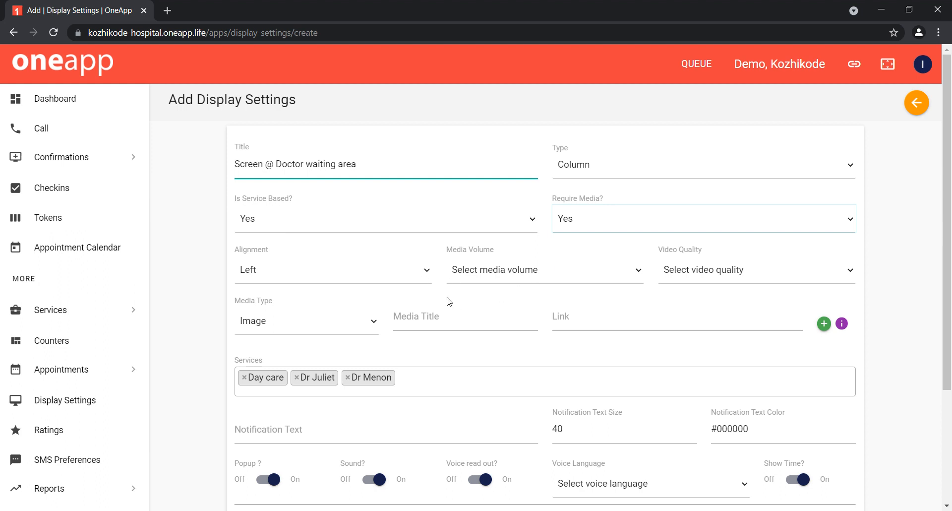
click(330, 272)
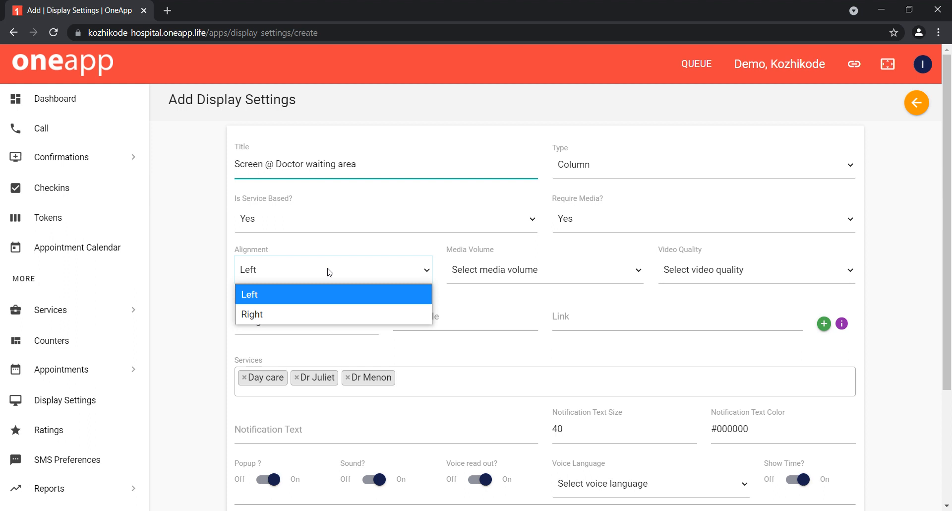
click(512, 271)
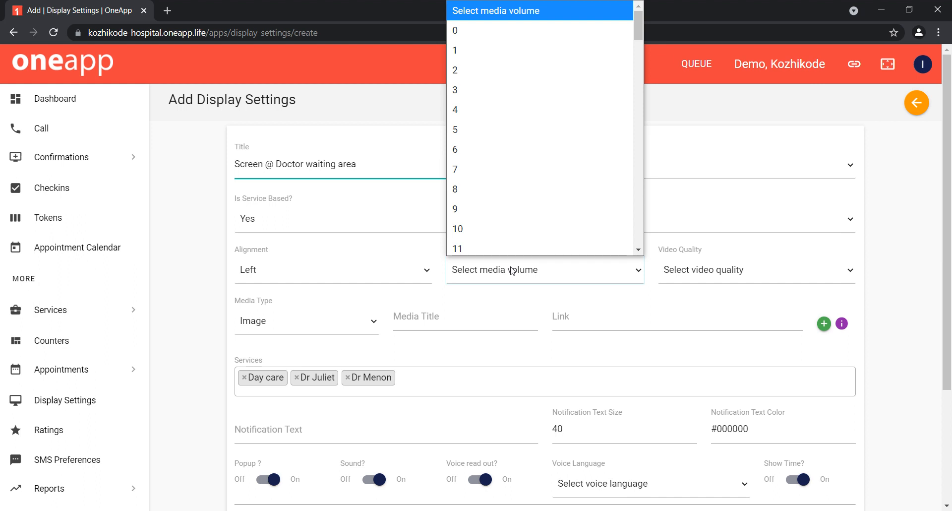
scroll(513, 186, down, 1)
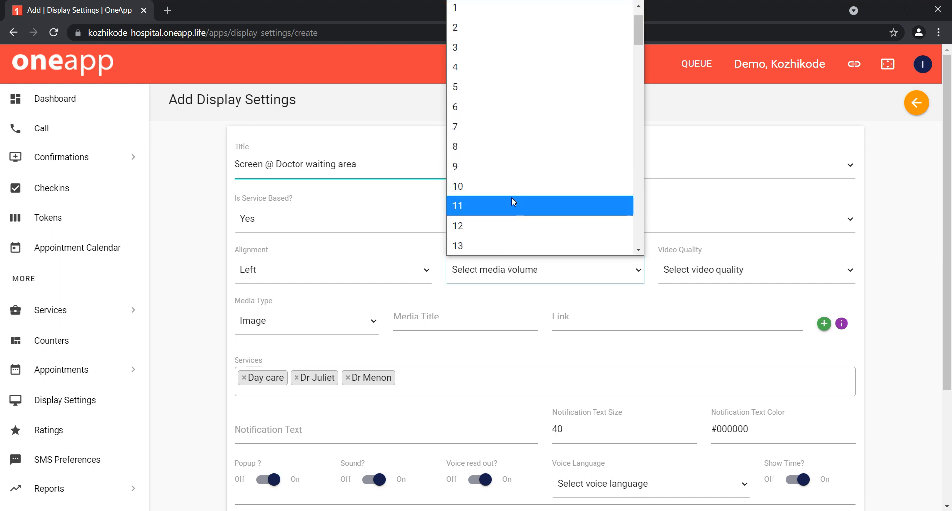
click(511, 205)
Step: Set the video quality to 1080p
click(680, 274)
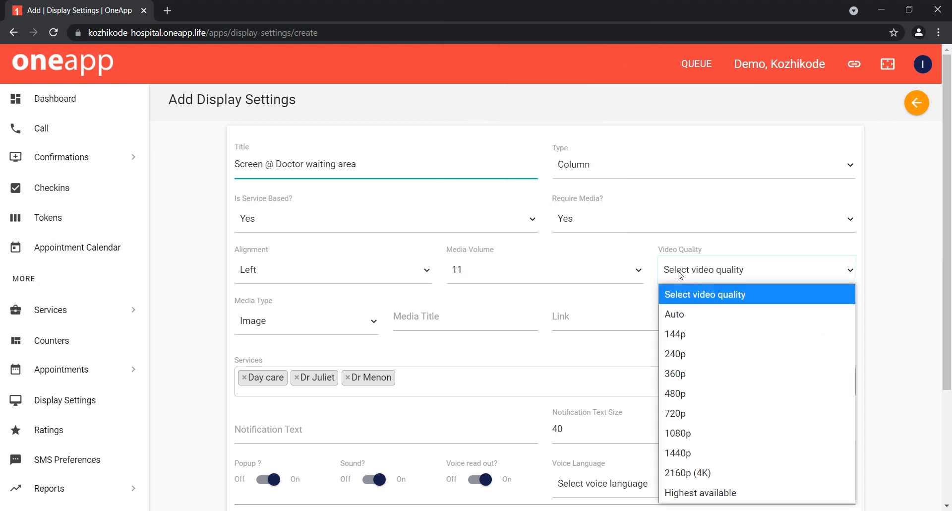
click(659, 442)
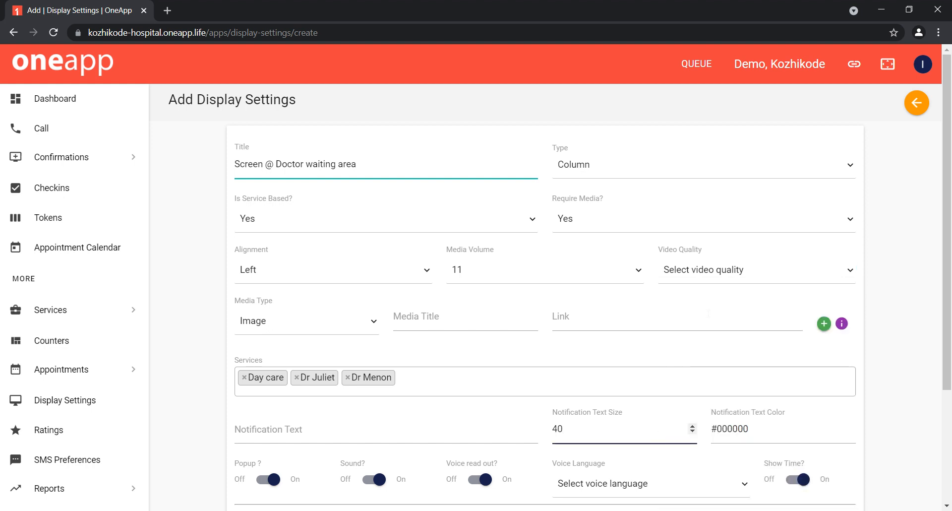
click(707, 278)
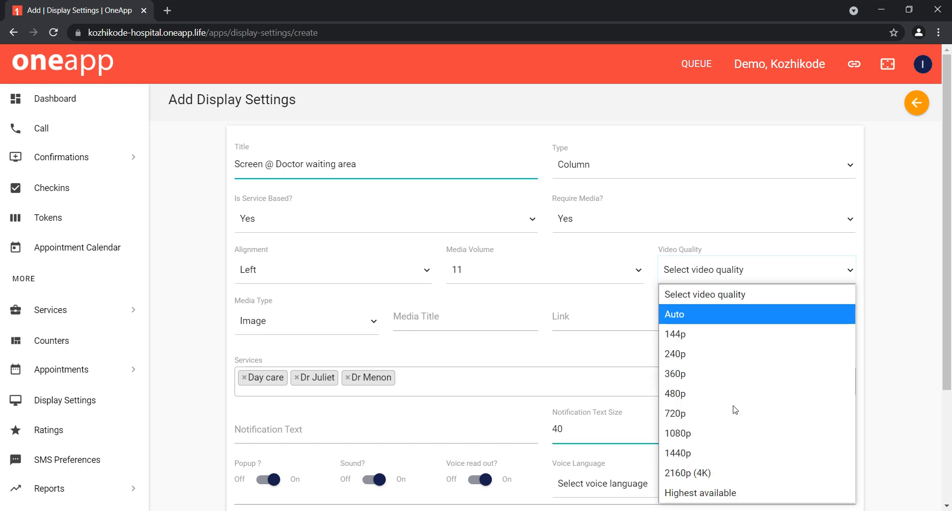
click(731, 437)
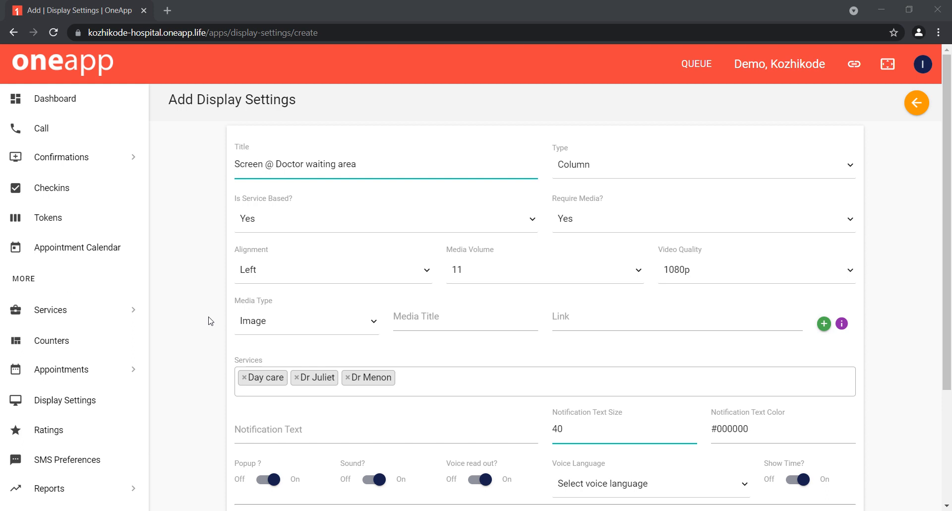
Step: Keep the first media item as Image and title it 'Ad for new doctor'
scroll(210, 321, down, 1)
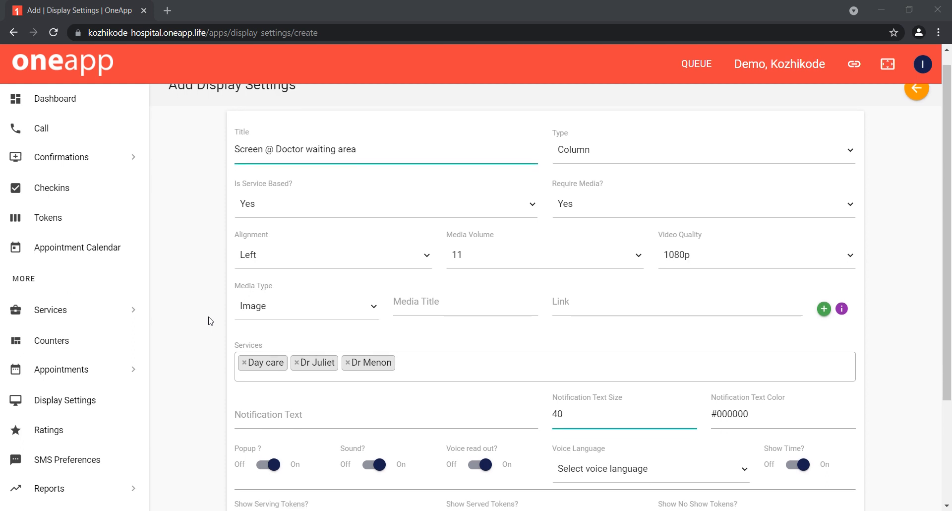
click(333, 306)
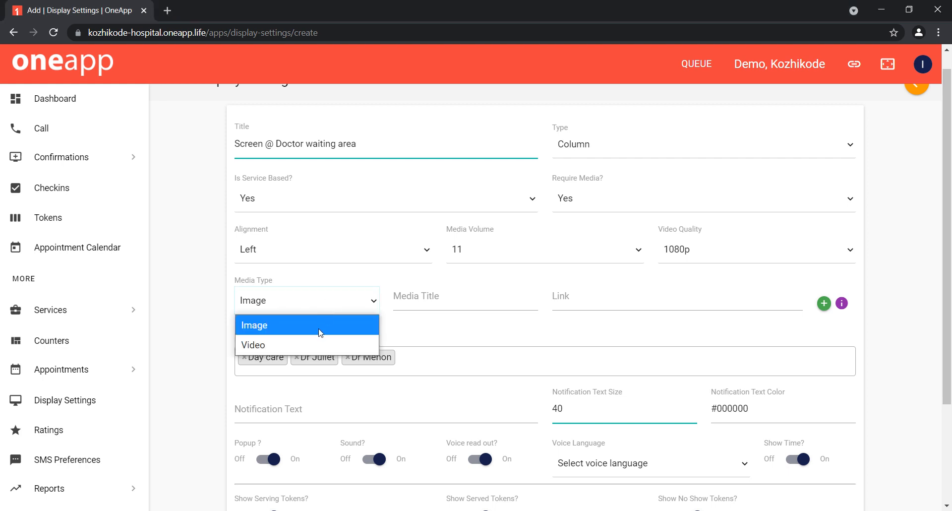
click(321, 333)
click(428, 312)
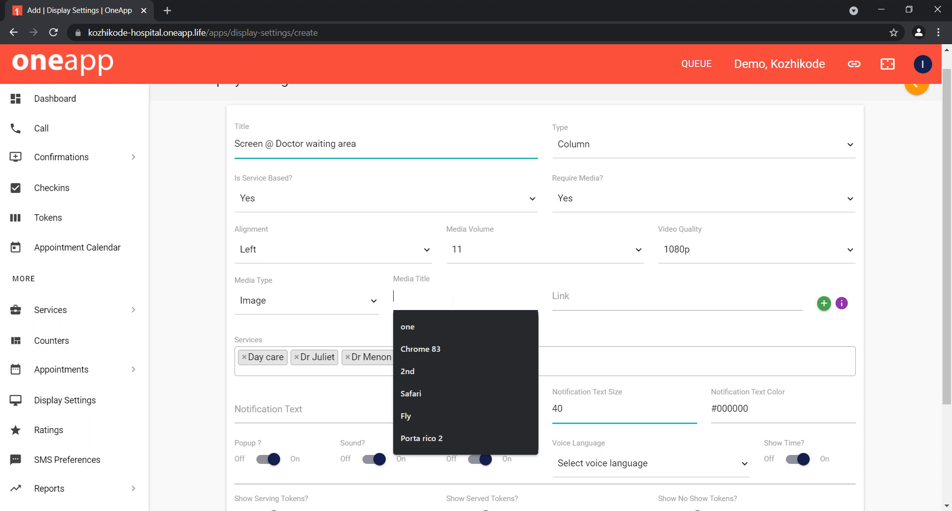
text(Ad)
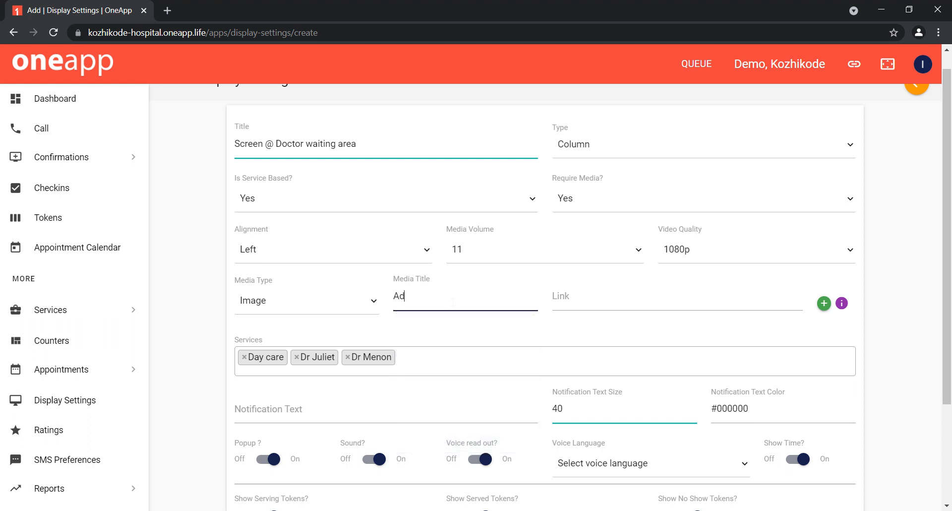
text(2)
key(BackSpace)
text(1)
key(BackSpace)
text(for new doctor)
Step: Pick the cdn.spacetelescope.org heic2007a wallpaper image as the first media link and add a second media row
click(648, 300)
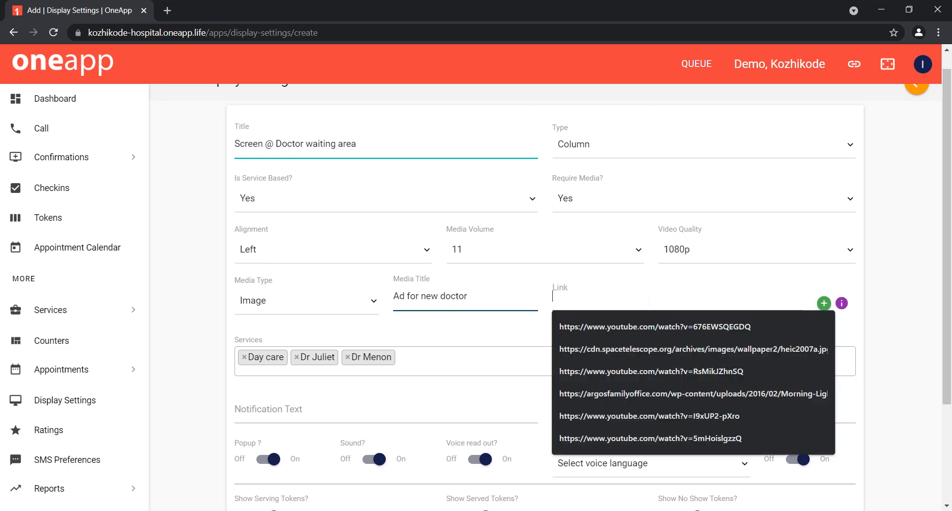
click(655, 349)
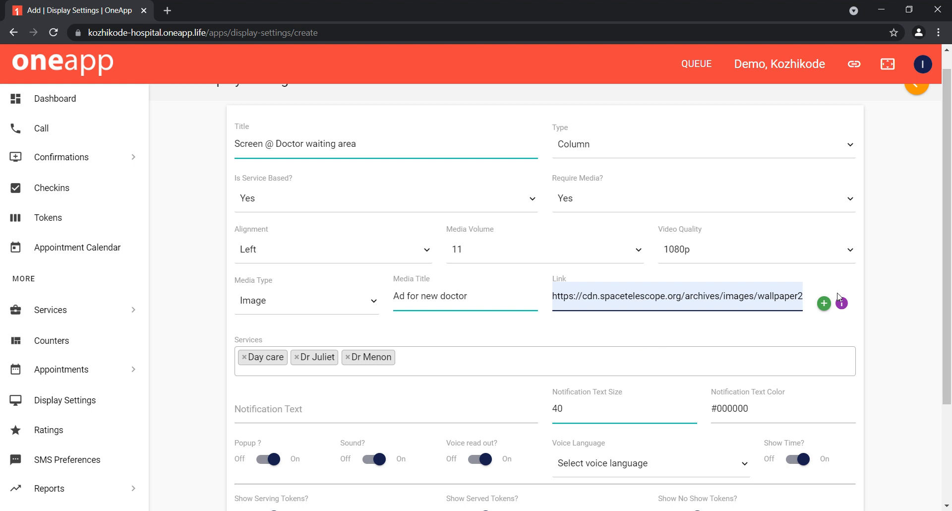
click(824, 304)
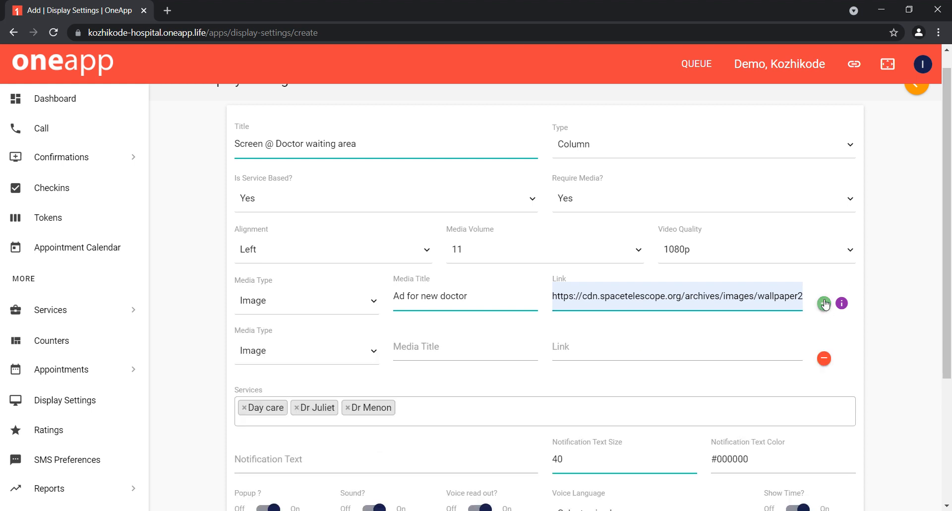
Step: Set the second media item's type to Video and title it 'Doctors talk'
click(332, 361)
click(311, 393)
click(468, 350)
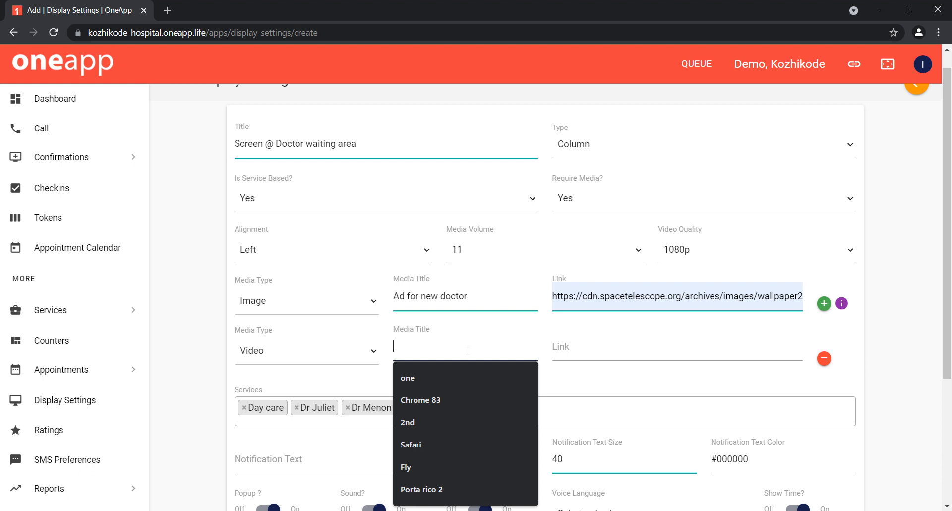
text(Doct)
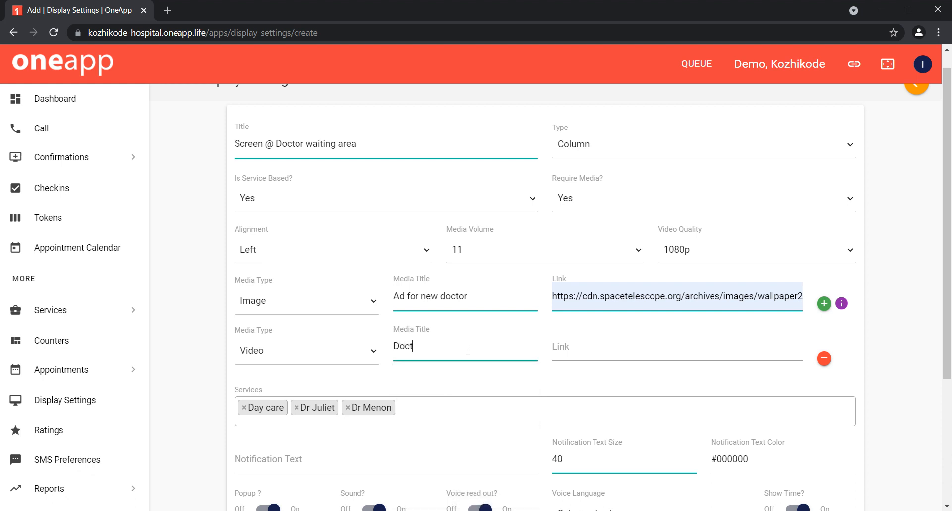
text(ors talk)
click(624, 347)
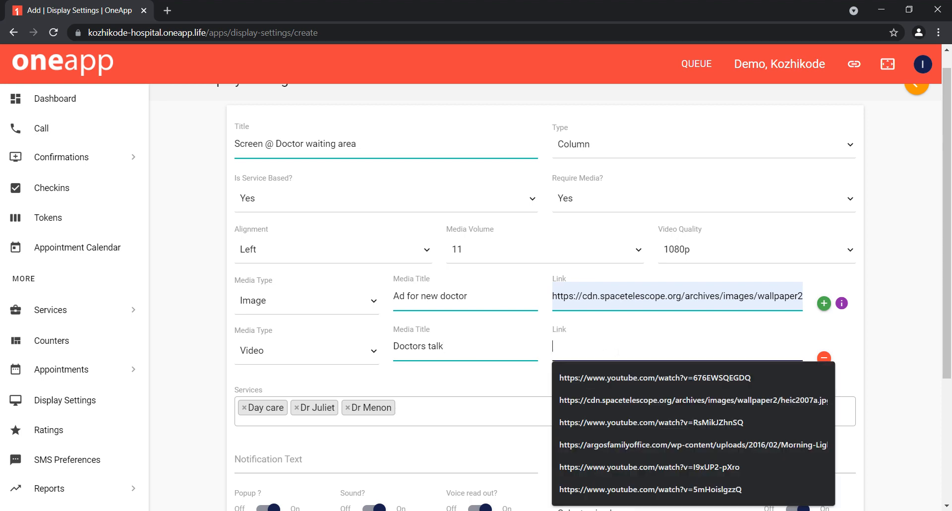
text(https://www.youtube.com/watch?v=676EWSQEGDQ)
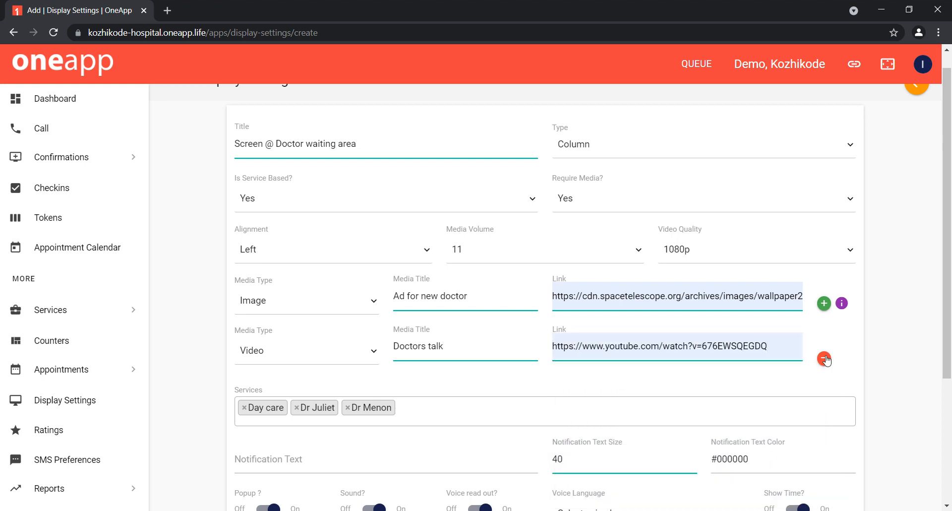
Step: Fill in the notification text as 'Notification Message' from the suggestions
scroll(880, 344, down, 1)
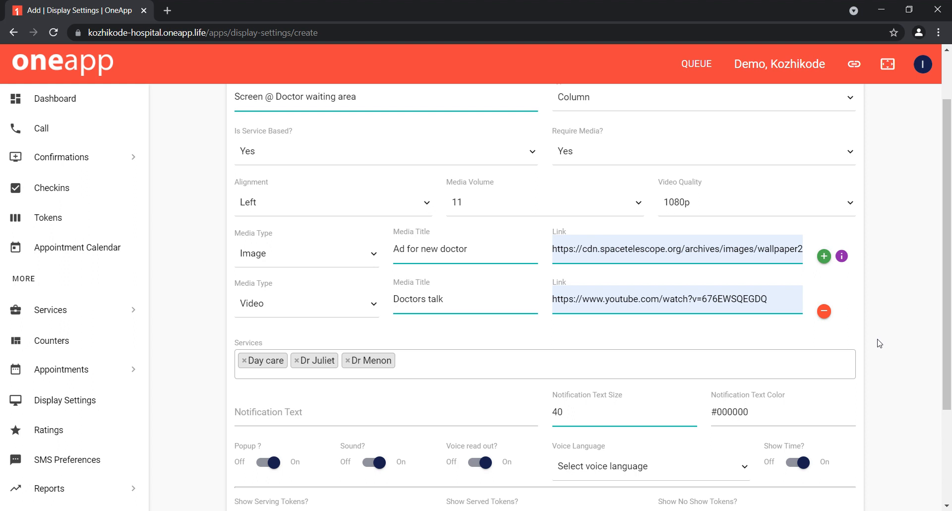
scroll(879, 343, down, 3)
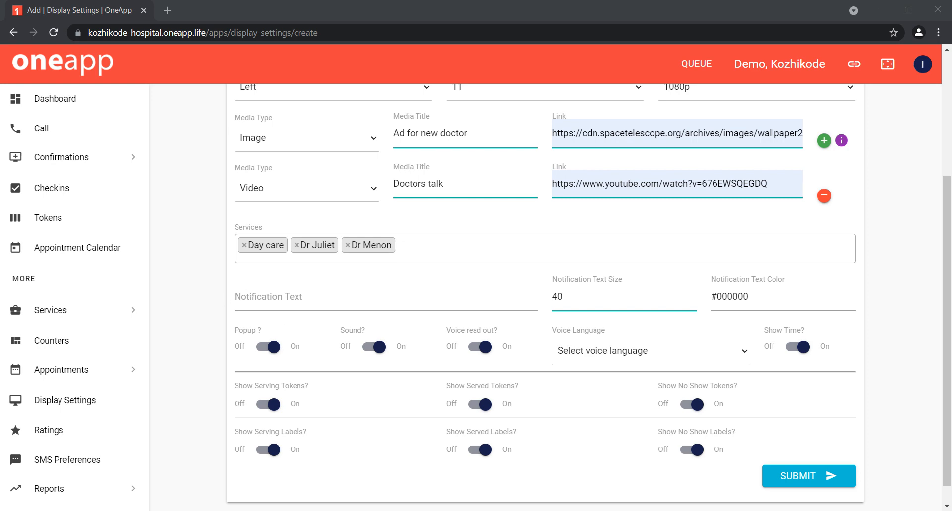
click(268, 296)
click(196, 292)
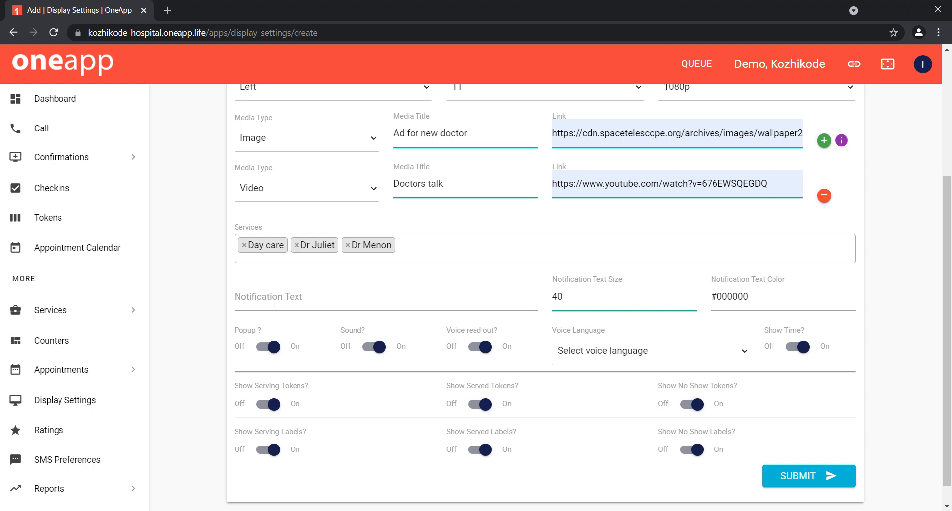
click(274, 303)
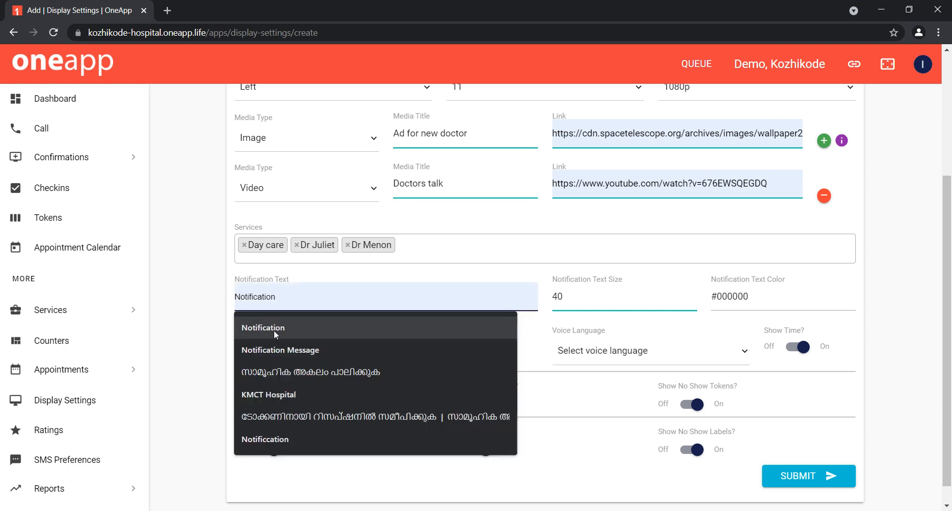
click(272, 349)
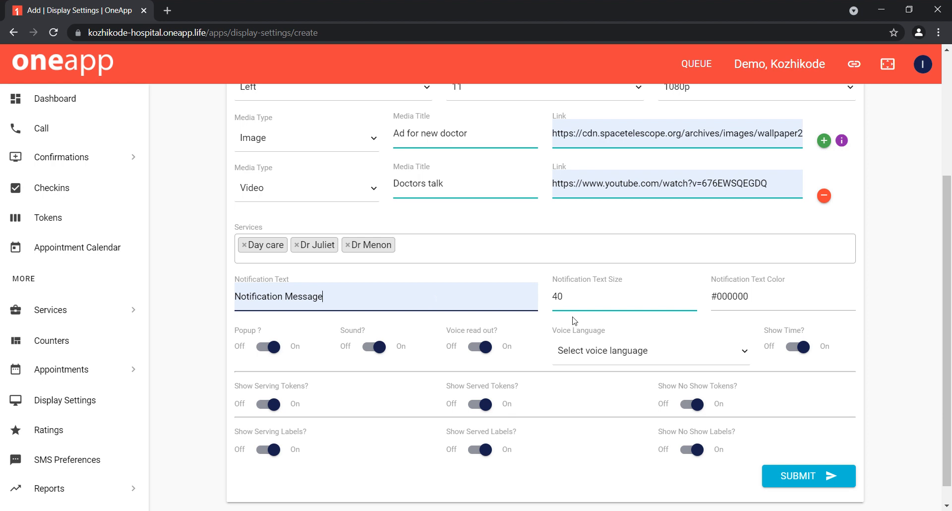
Step: Set the notification text color to #8a40c2 with the color picker
click(577, 296)
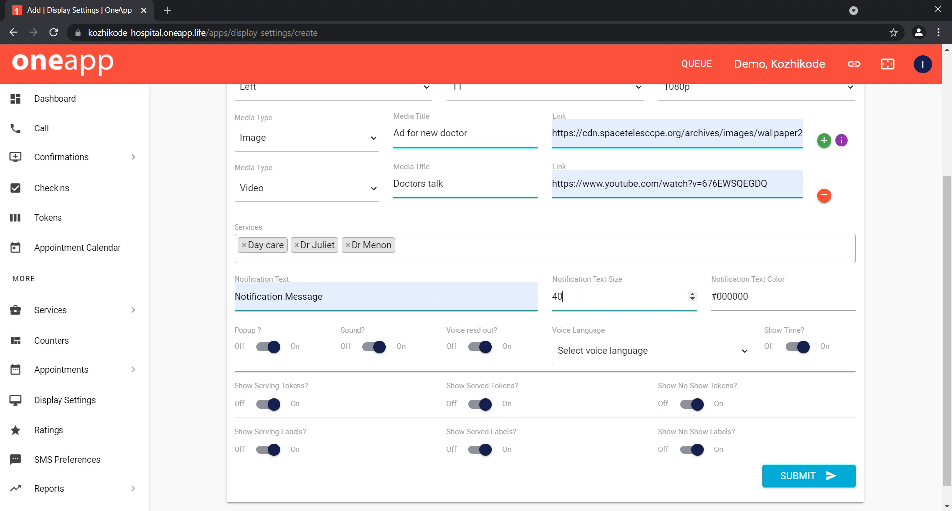
click(739, 296)
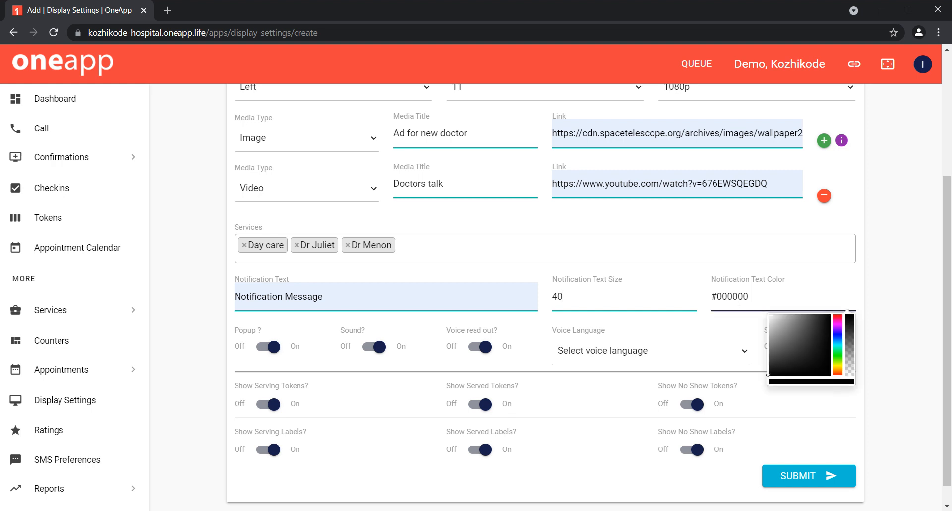
click(837, 319)
click(809, 328)
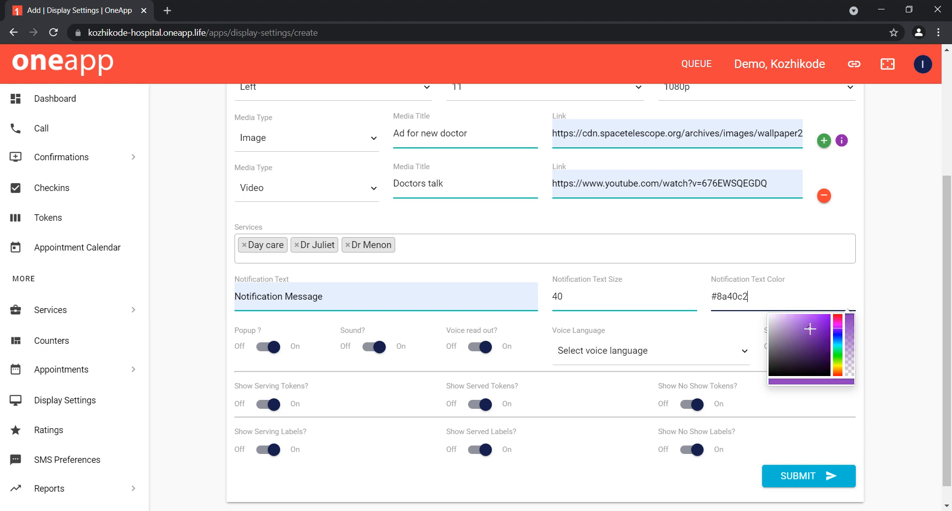
click(207, 338)
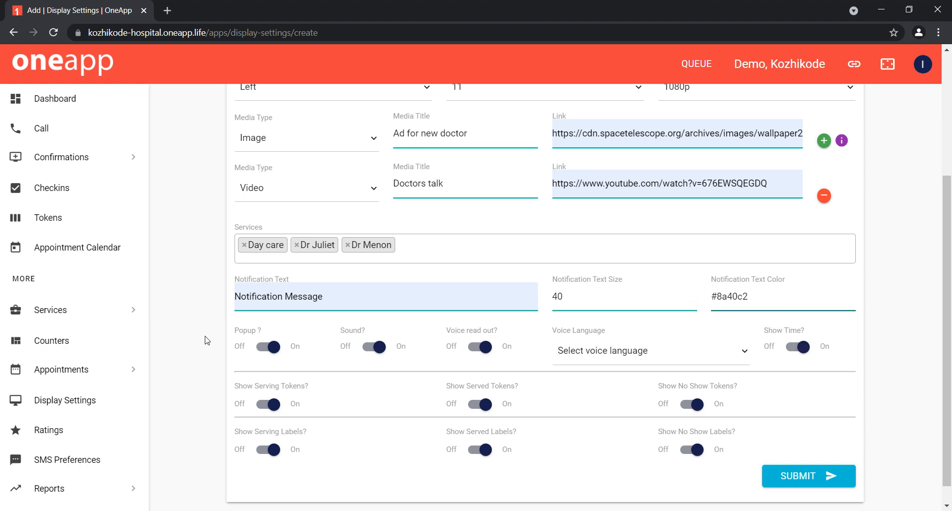
scroll(208, 338, down, 1)
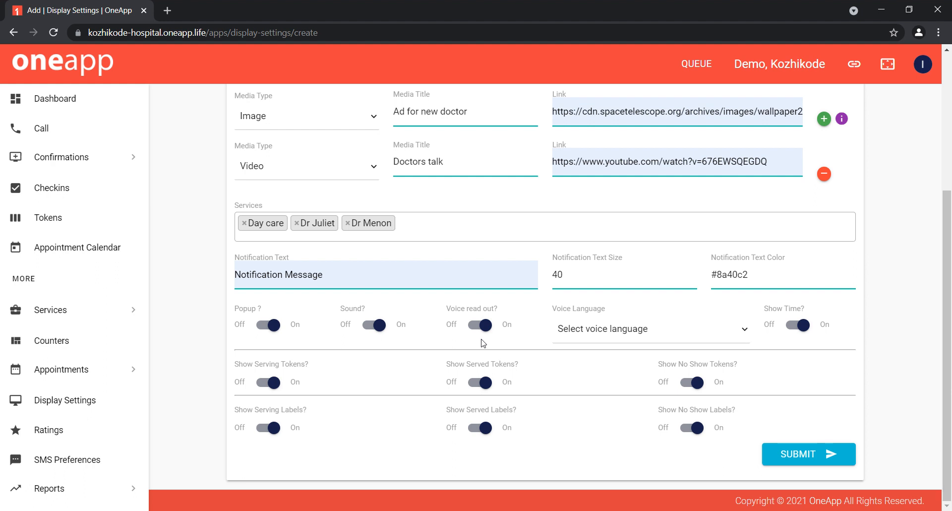
click(582, 339)
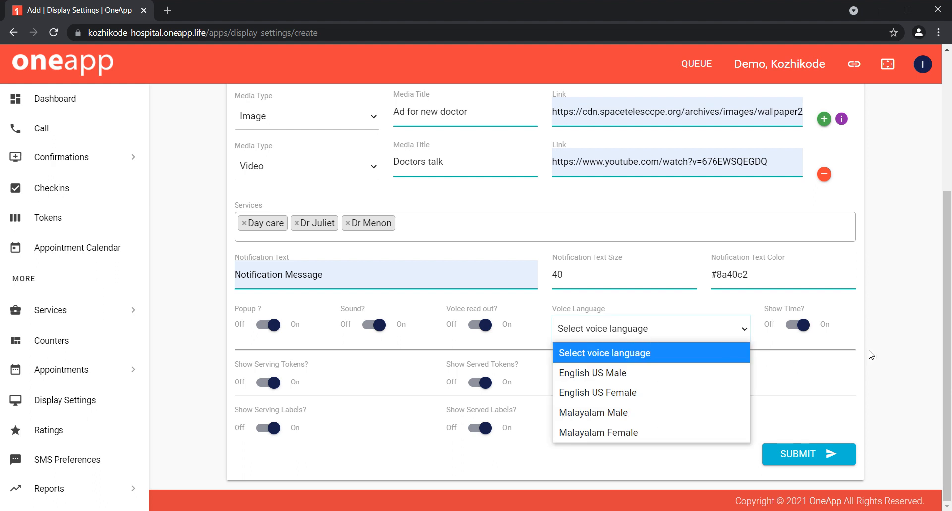
click(886, 341)
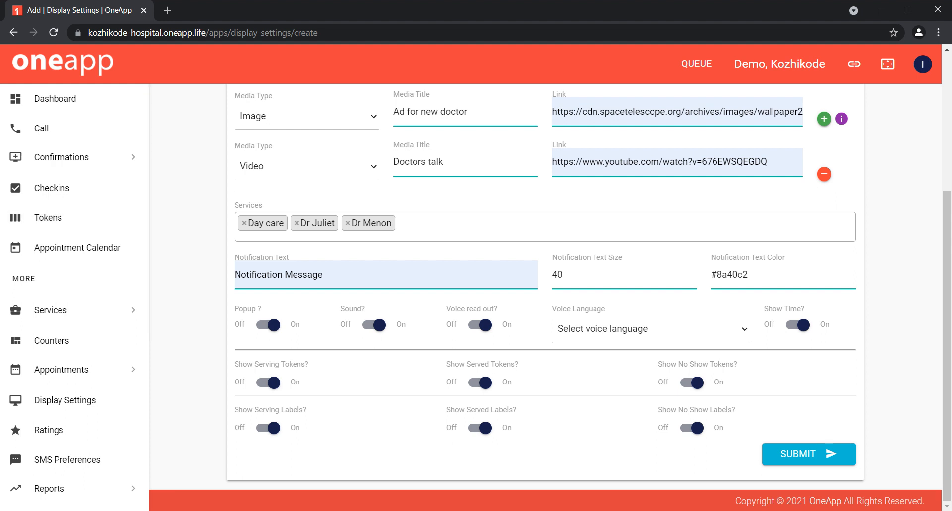
Step: Open the Display settings list and review the existing display entries
scroll(75, 298, down, 5)
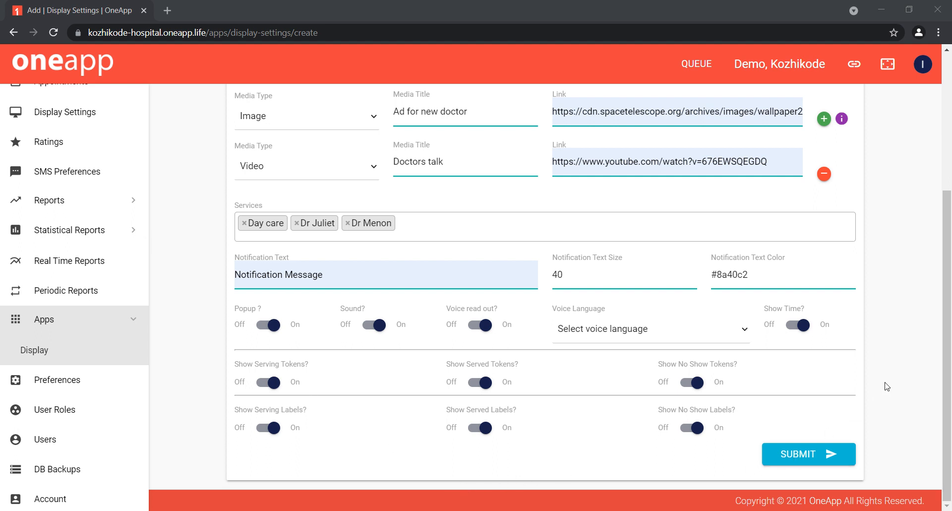
click(120, 361)
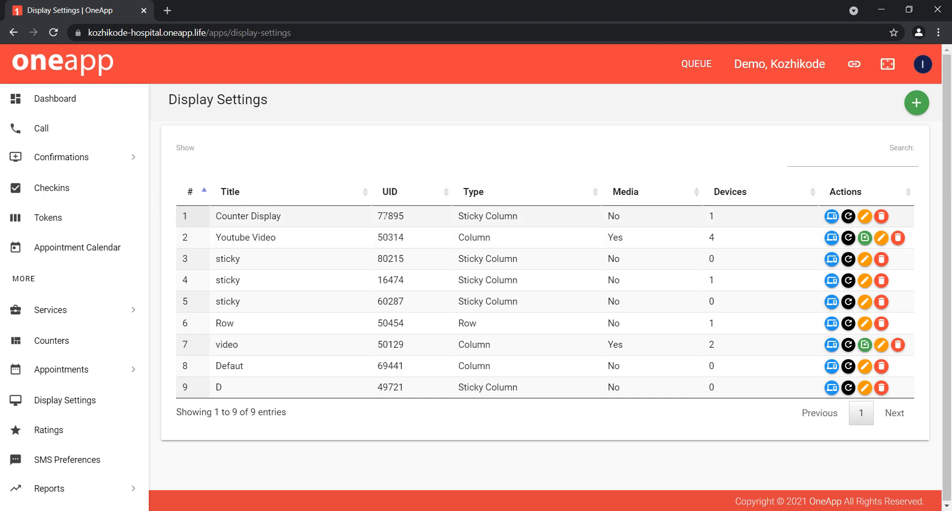
double_click(385, 215)
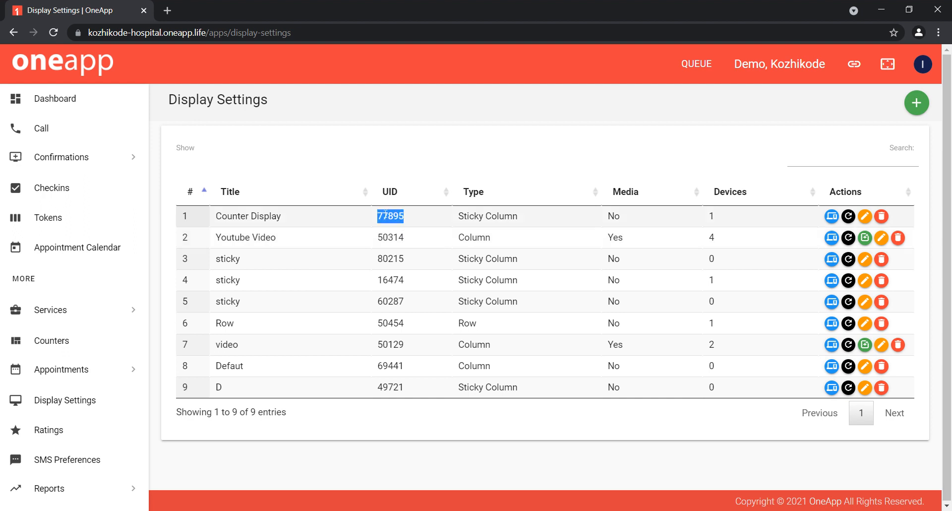
click(436, 157)
double_click(391, 215)
click(411, 141)
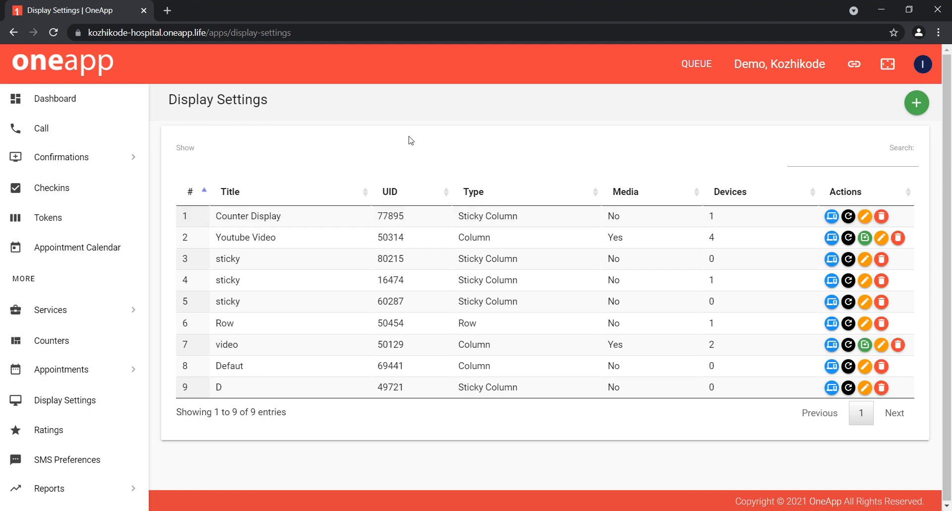